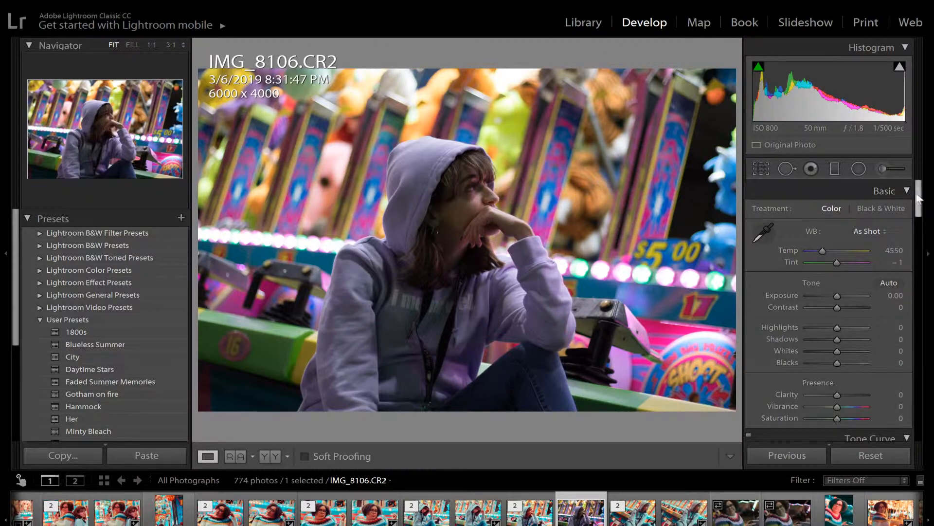
drag(921, 197, 918, 202)
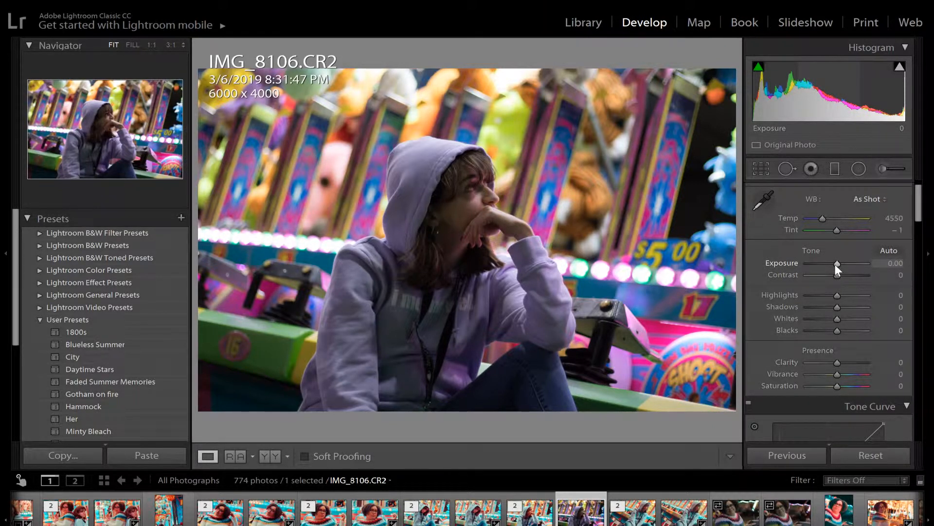
drag(835, 263, 839, 264)
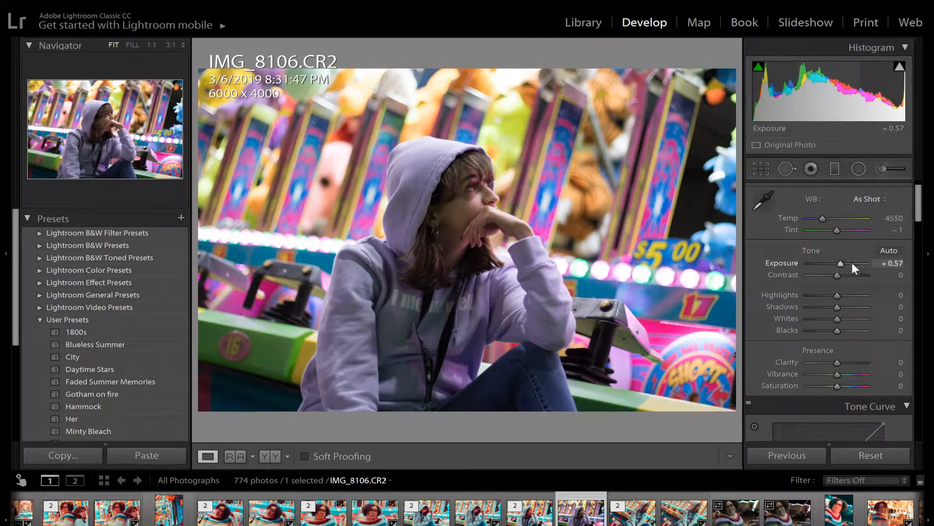
click(892, 263)
text(0)
key(Return)
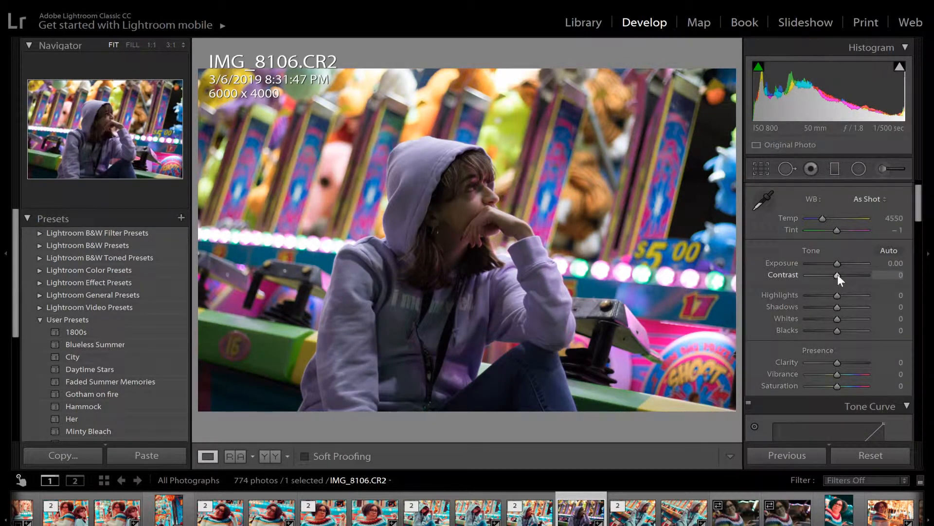
Raise the photo's contrast to +39
drag(837, 275, 847, 274)
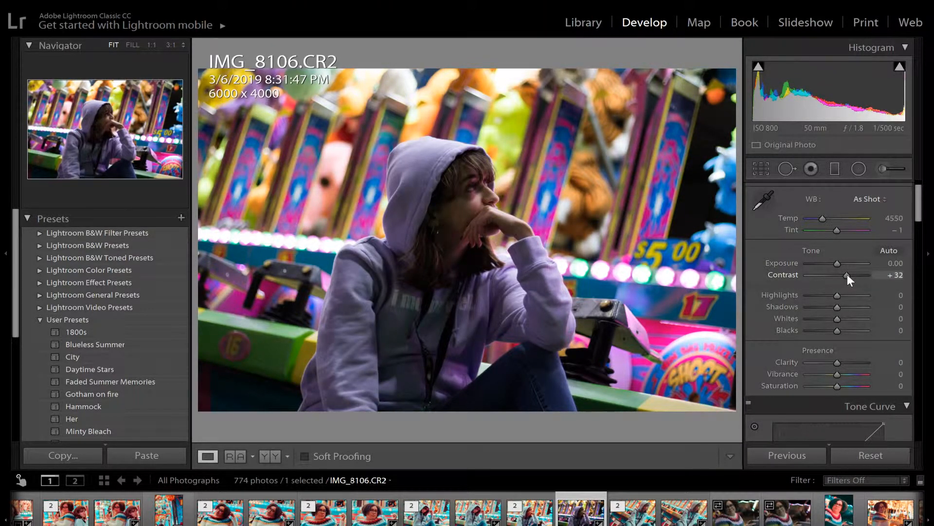
drag(848, 275, 849, 275)
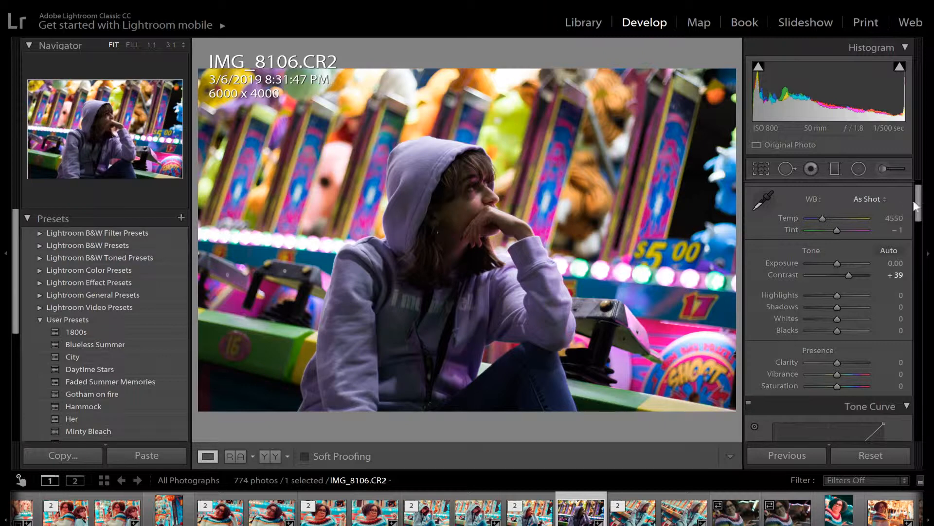
Lower the highlights to -100 and lift the shadows to +38 in the basic tone adjustments
drag(917, 204, 914, 217)
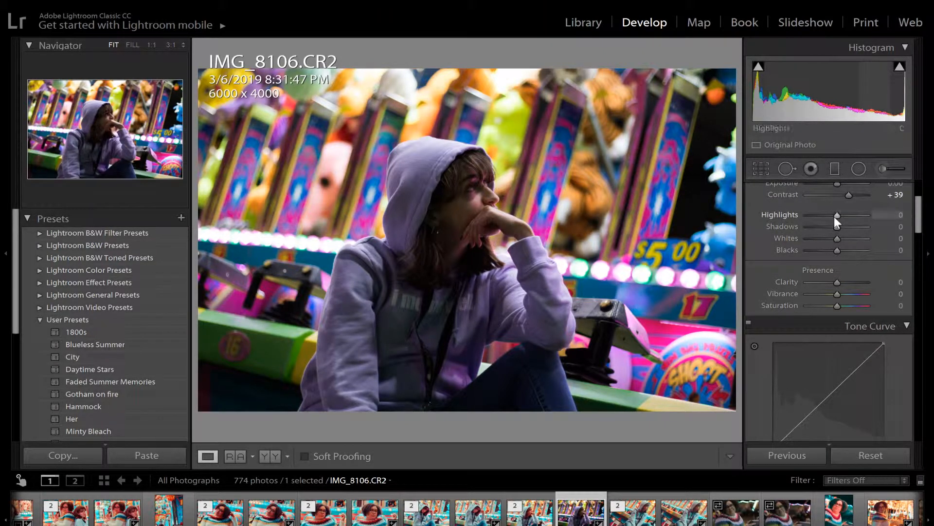
drag(836, 214, 779, 215)
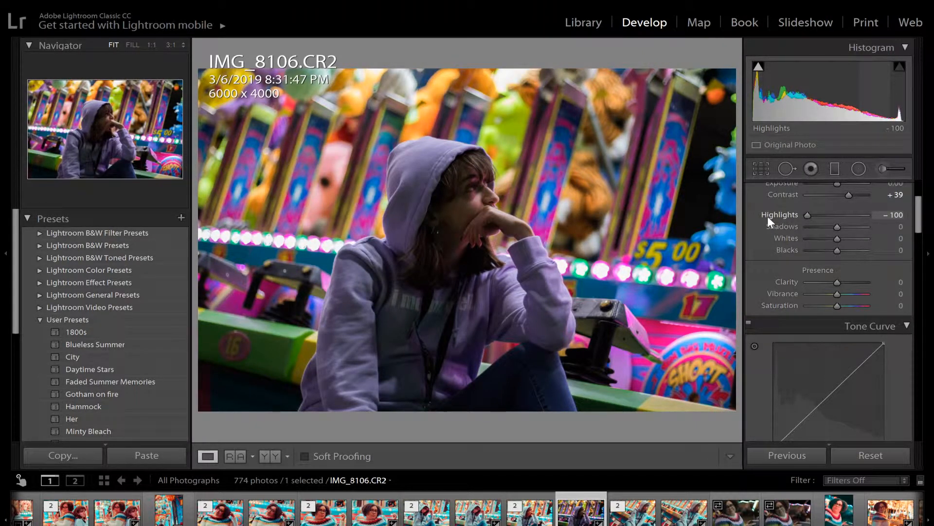
mouse_move(808, 214)
mouse_down()
mouse_move(826, 214)
mouse_move(794, 218)
mouse_up()
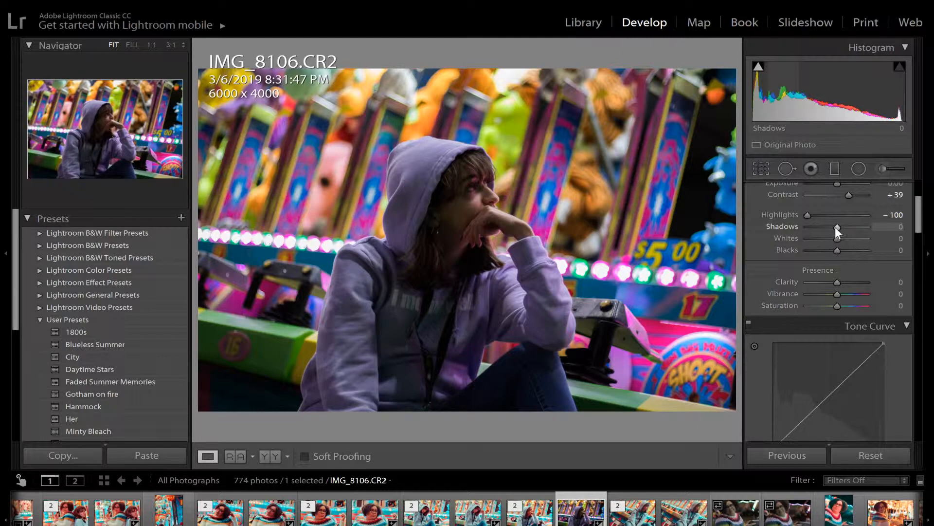
drag(836, 227, 847, 226)
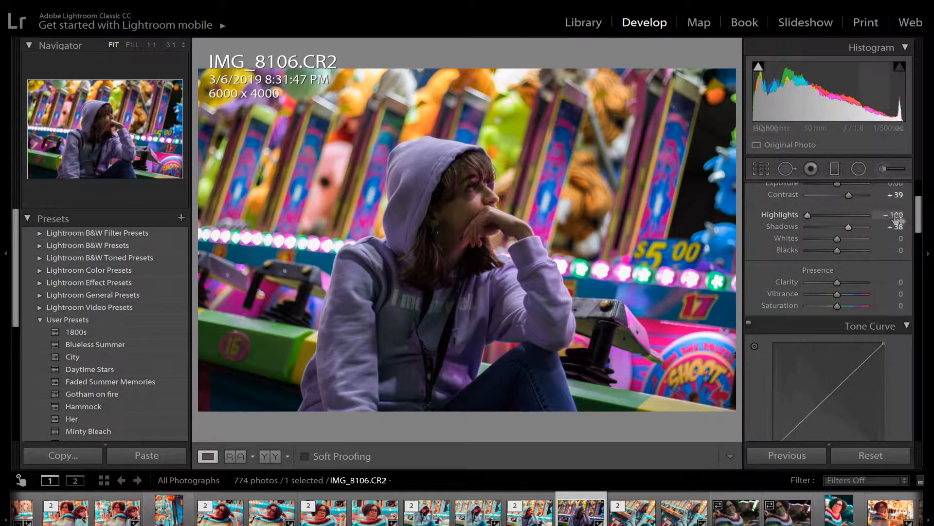
Raise the whites to +34 and the blacks to +76 in the basic tone adjustments
scroll(919, 214, down, 3)
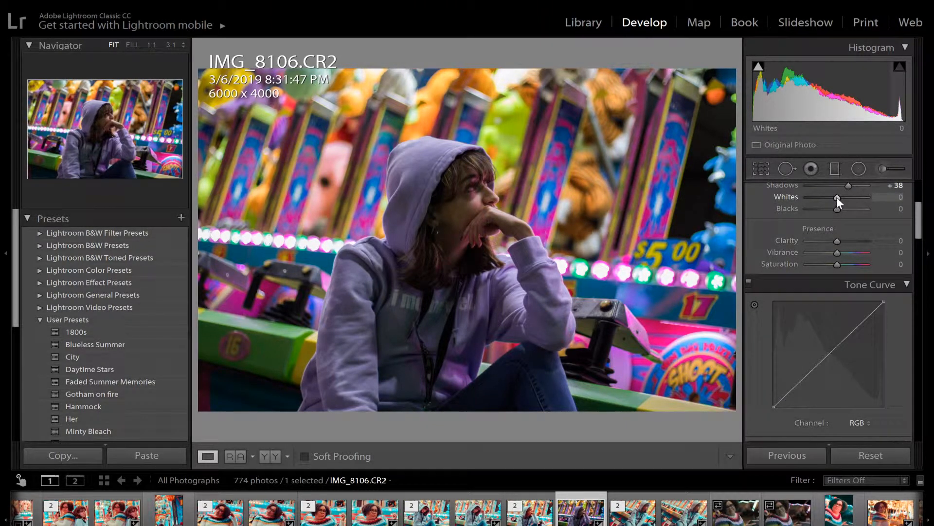
drag(837, 196, 844, 197)
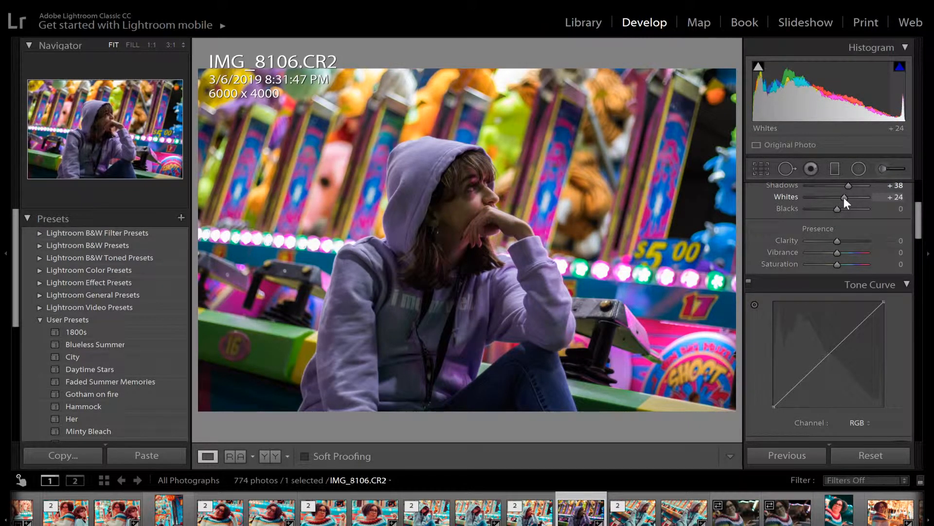
drag(844, 197, 846, 197)
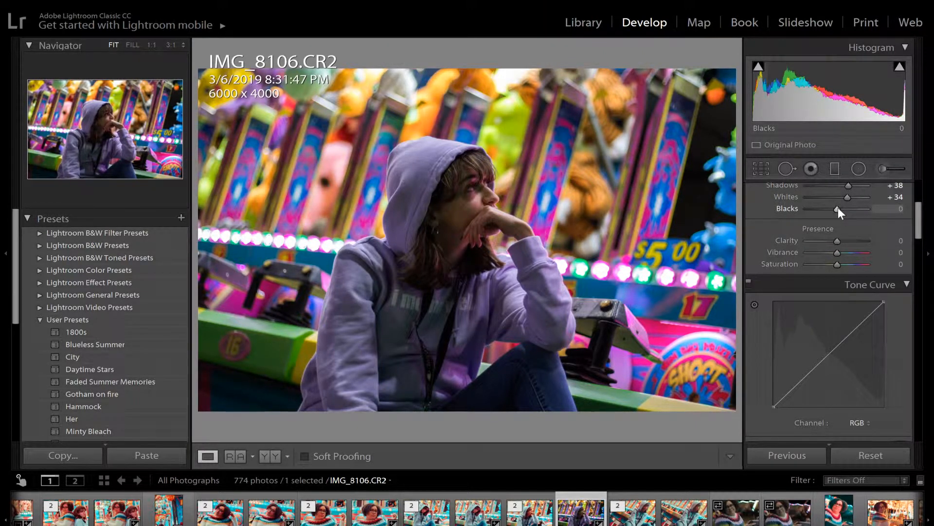
drag(838, 207, 855, 205)
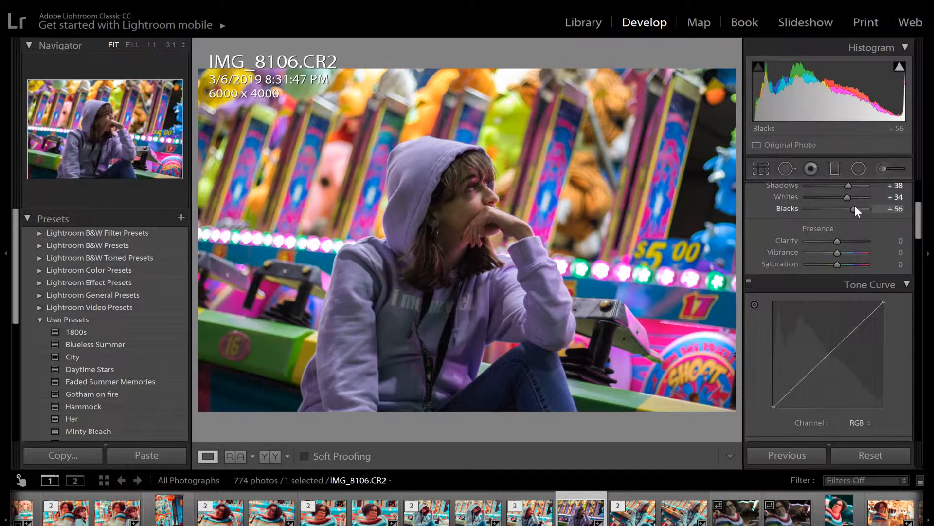
drag(855, 206, 860, 205)
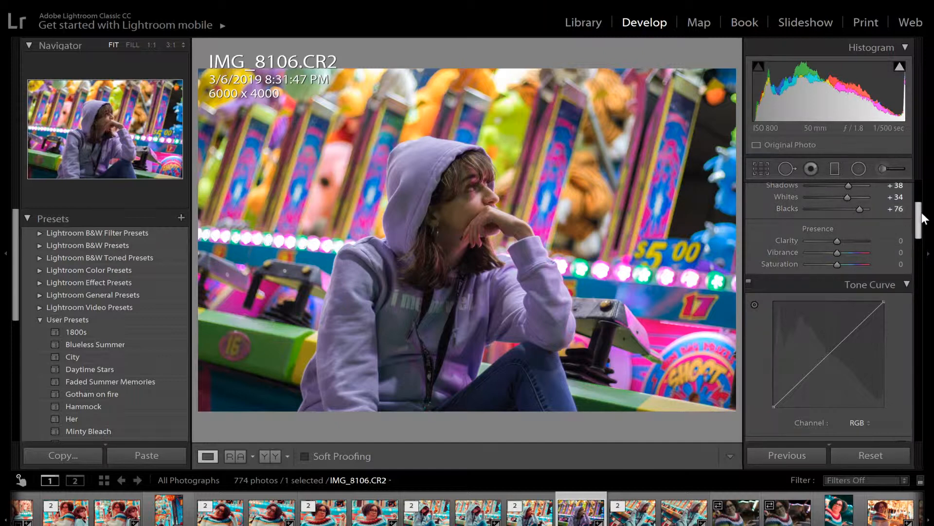
Add a slightly raised highlight point and a shadow anchor point on the RGB tone curve
drag(917, 217, 915, 226)
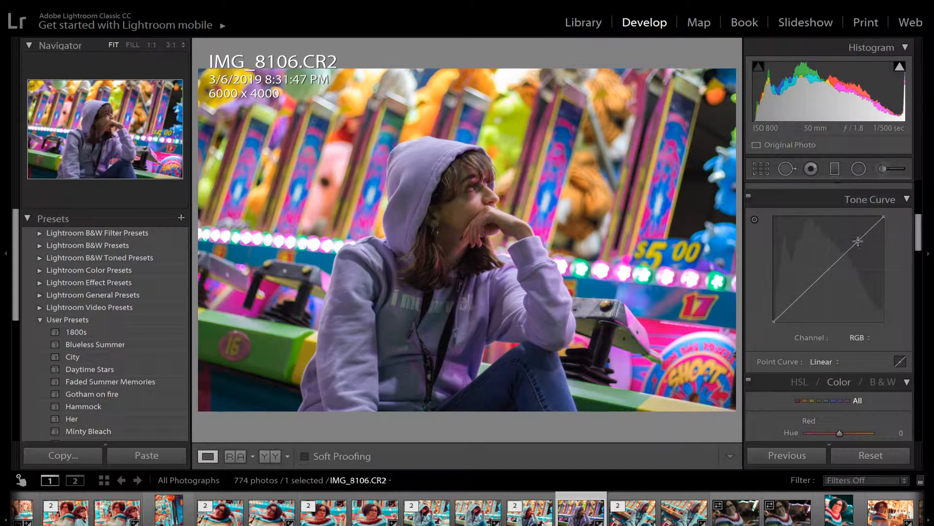
drag(854, 242, 856, 238)
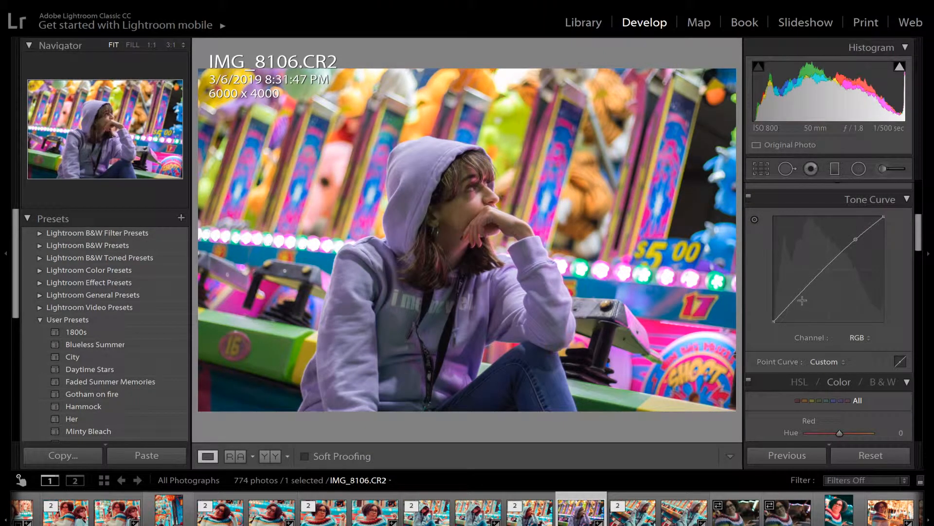
click(800, 295)
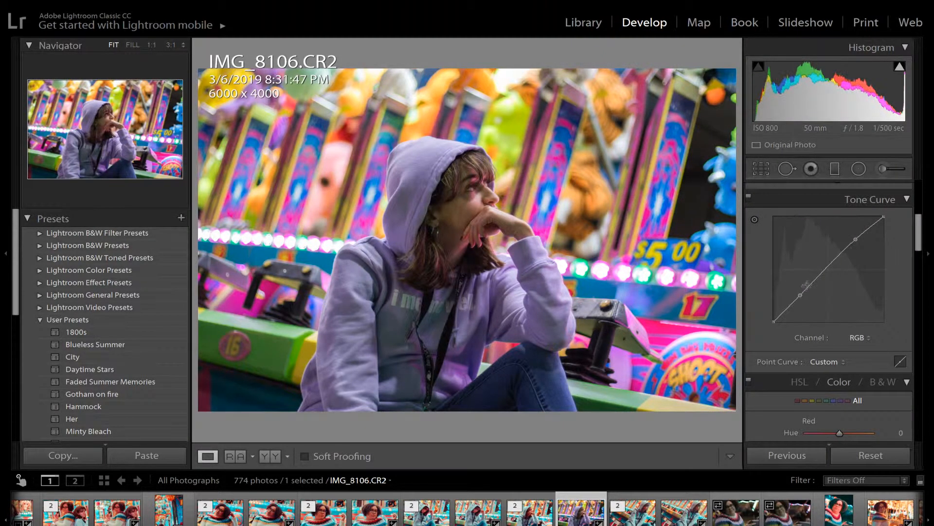
drag(772, 323, 768, 314)
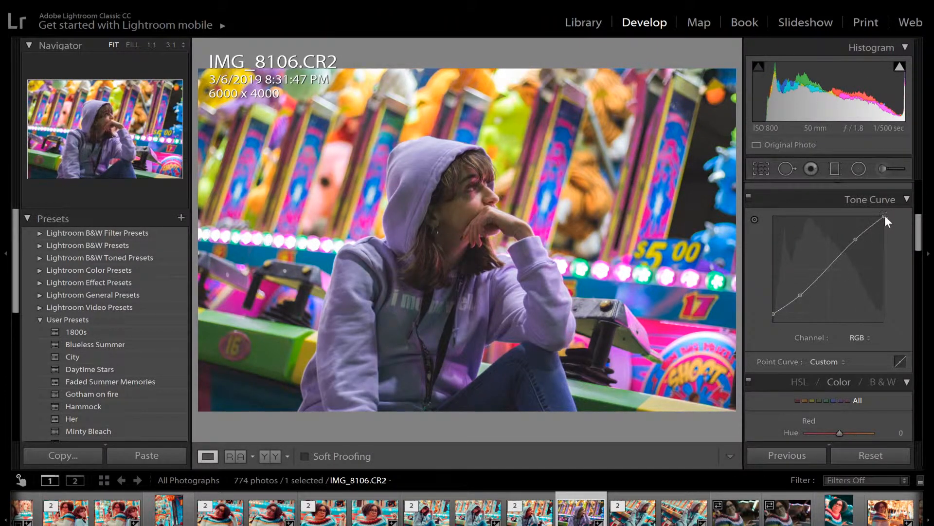
drag(886, 216, 887, 226)
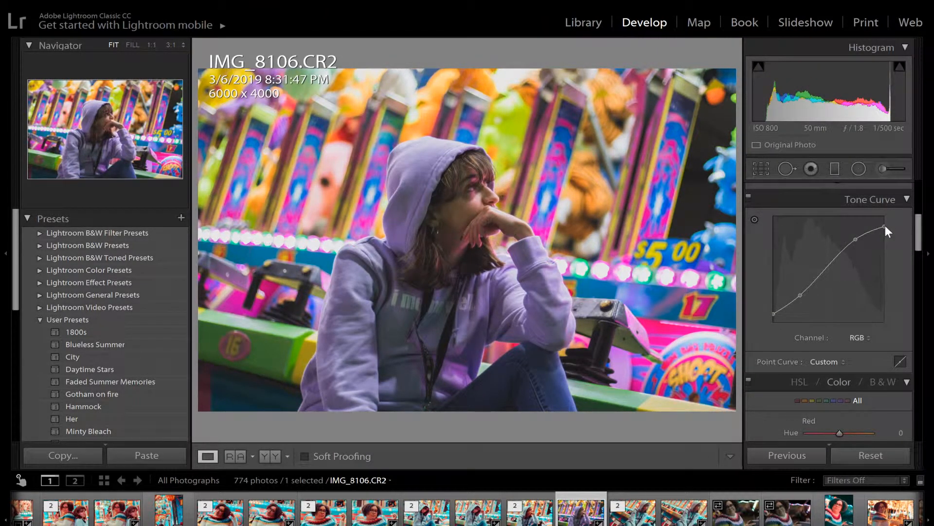
key(ctrl+z)
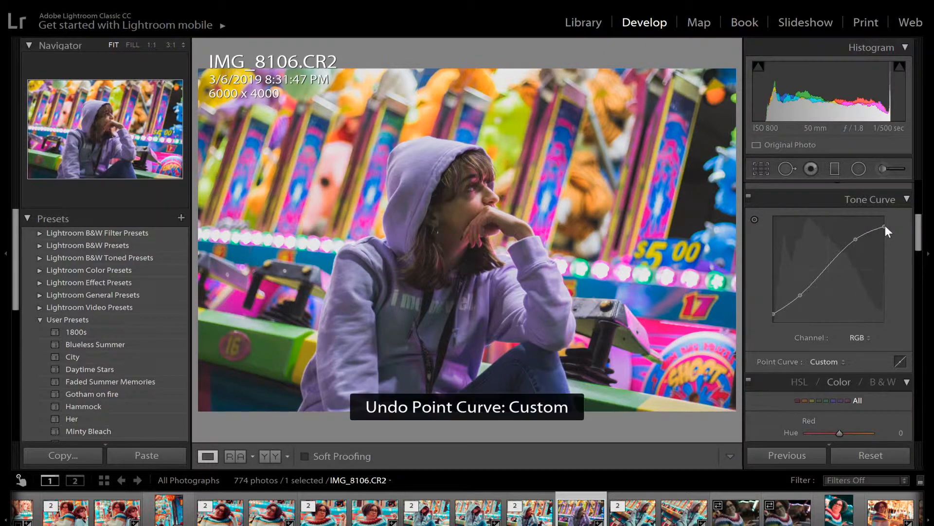
key(ctrl+z)
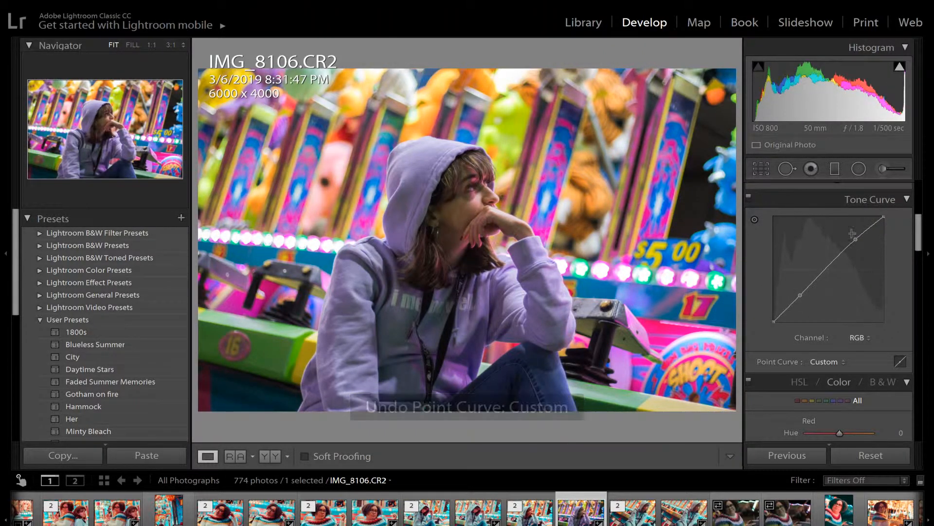
Brighten the midtones by adding a raised point at the middle of the RGB tone curve
drag(826, 272, 824, 261)
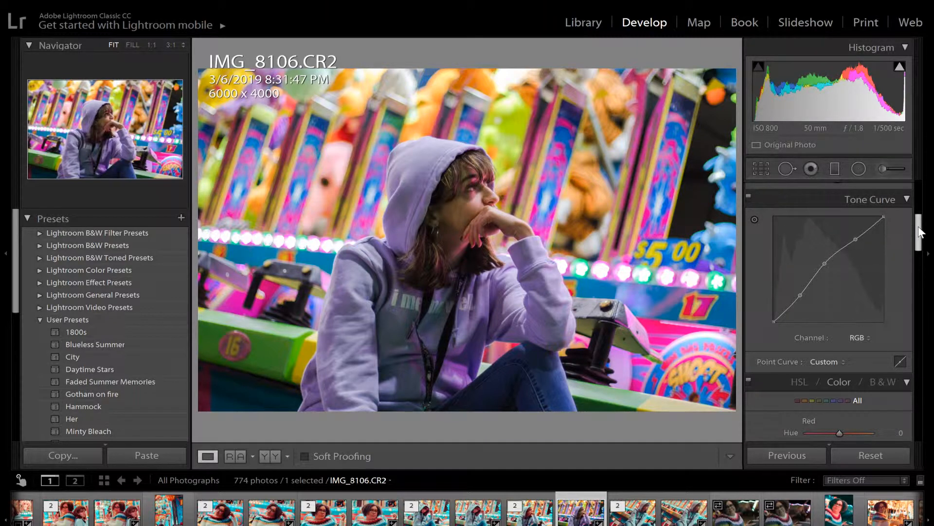
Raise the luminance of the blue color range to +89
drag(918, 232, 915, 253)
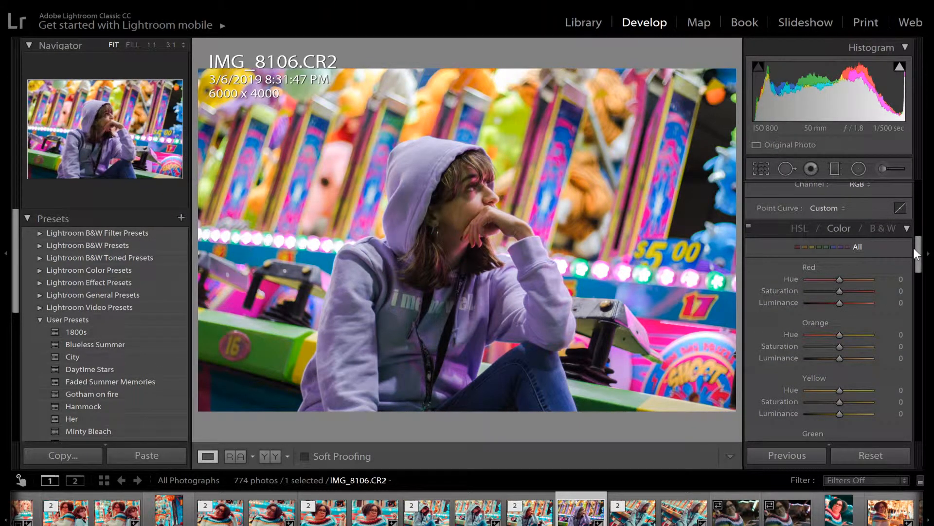
drag(915, 253, 914, 283)
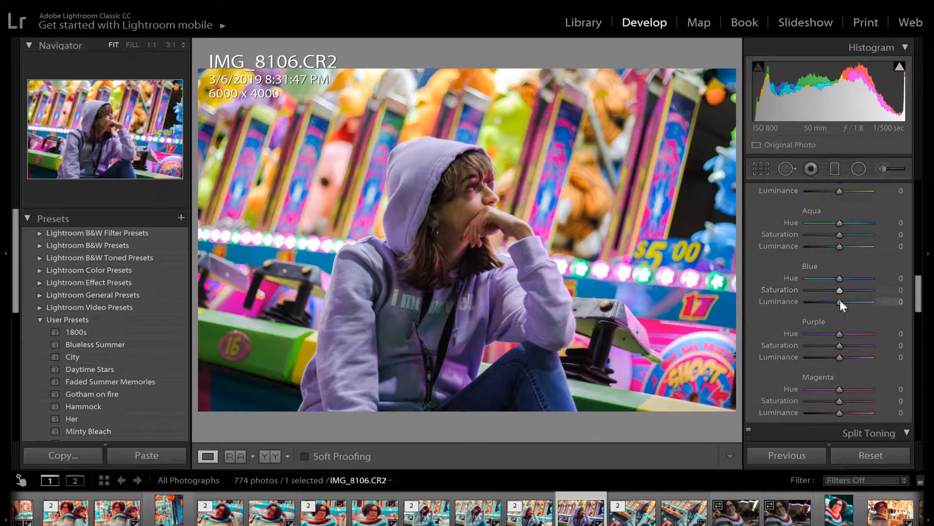
drag(840, 302, 868, 302)
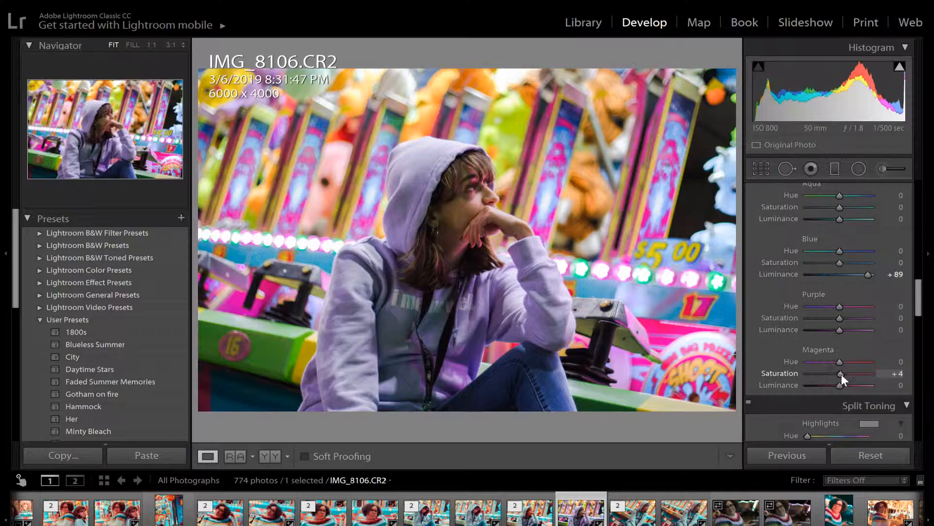
Set the magenta color range to saturation -100 and luminance +82
drag(842, 374, 791, 378)
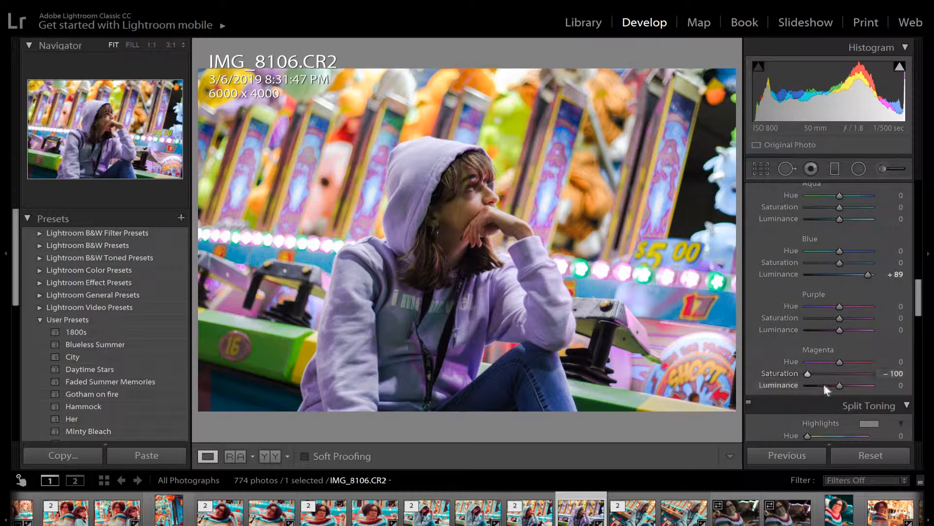
drag(841, 386, 866, 386)
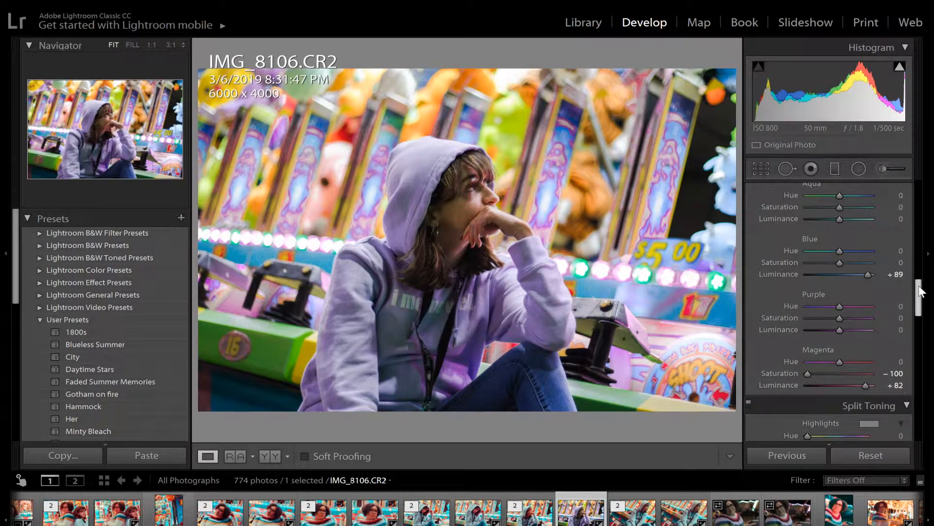
Enable profile corrections for the lens
scroll(921, 291, down, 5)
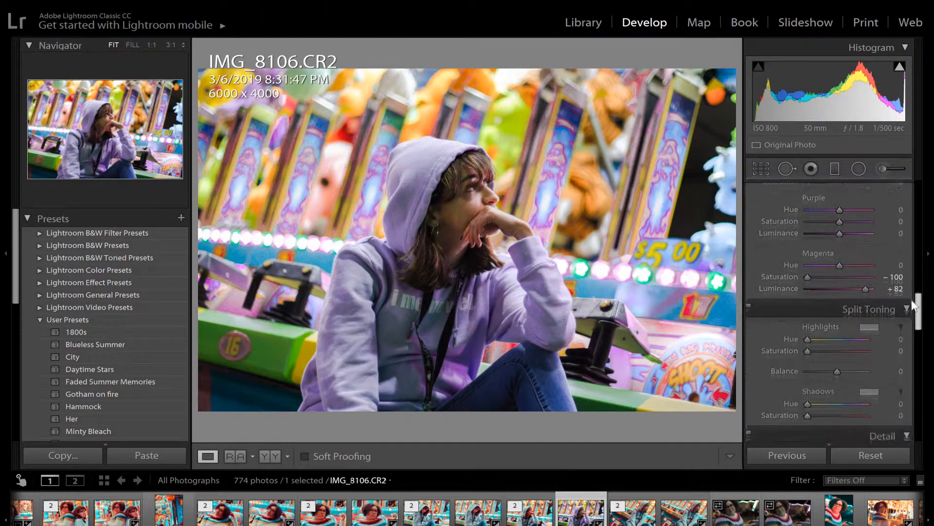
drag(917, 321, 906, 375)
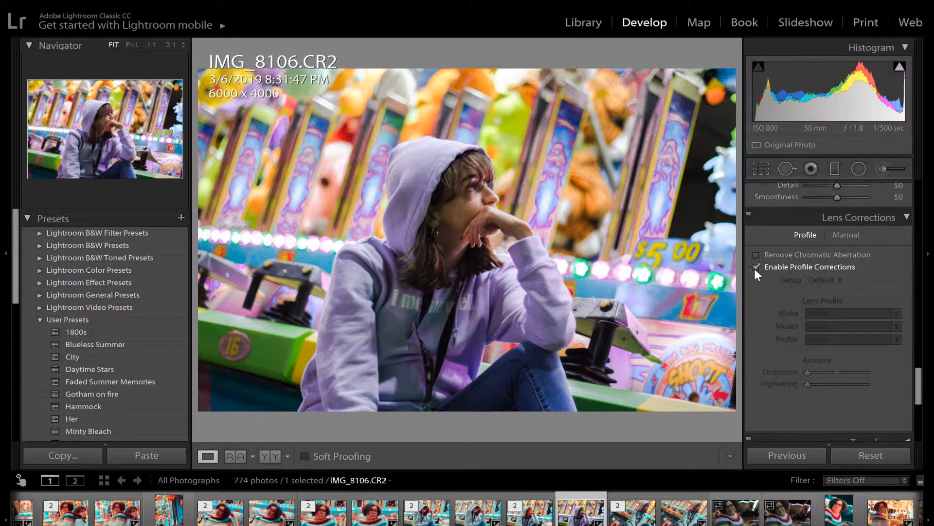
click(755, 267)
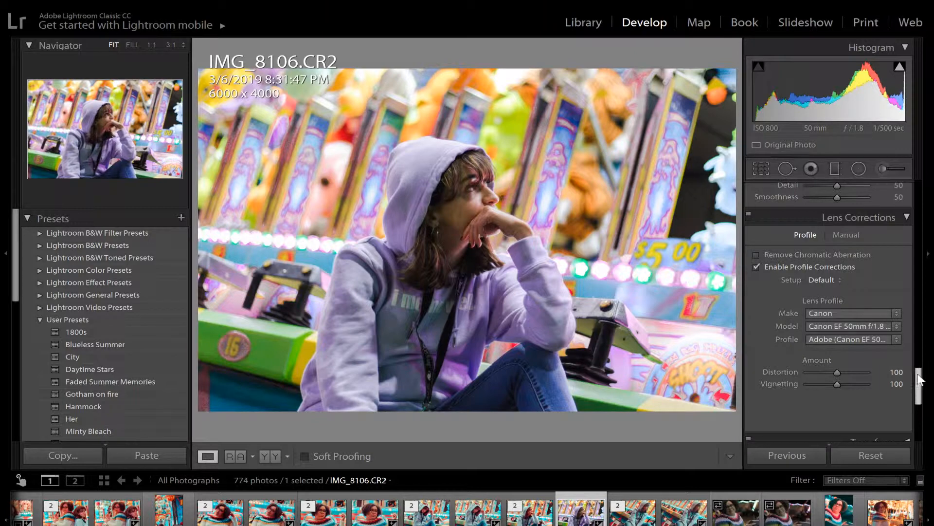
Set the camera calibration primary hues to +39 for red, +71 for green and -100 for blue
drag(919, 380, 919, 417)
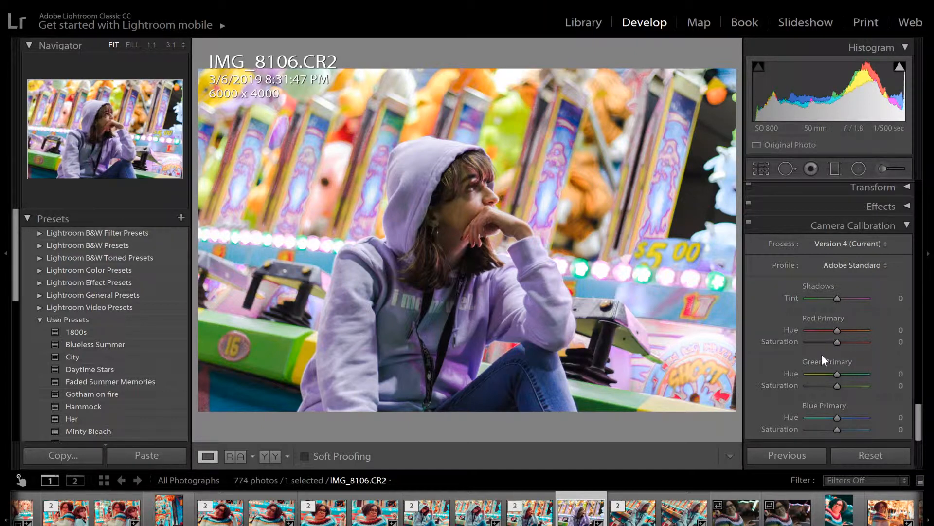
drag(836, 332, 848, 332)
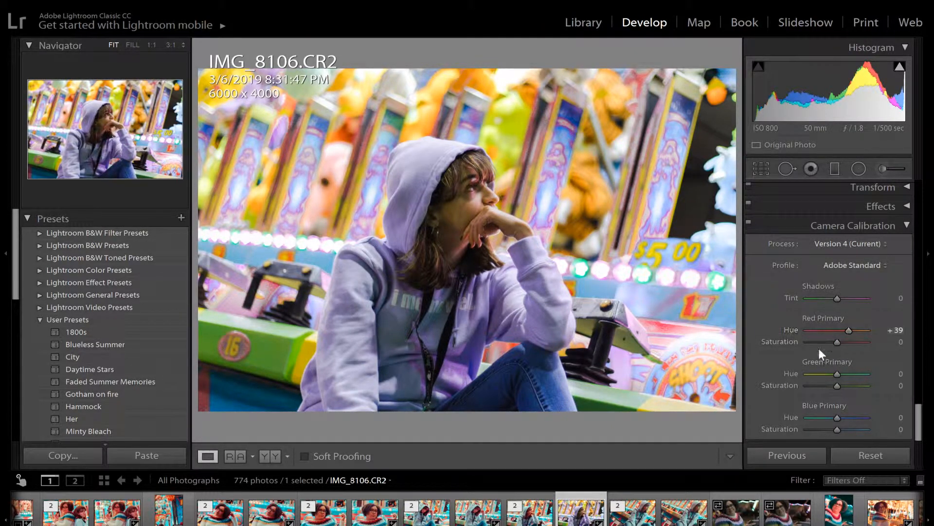
drag(837, 374, 860, 372)
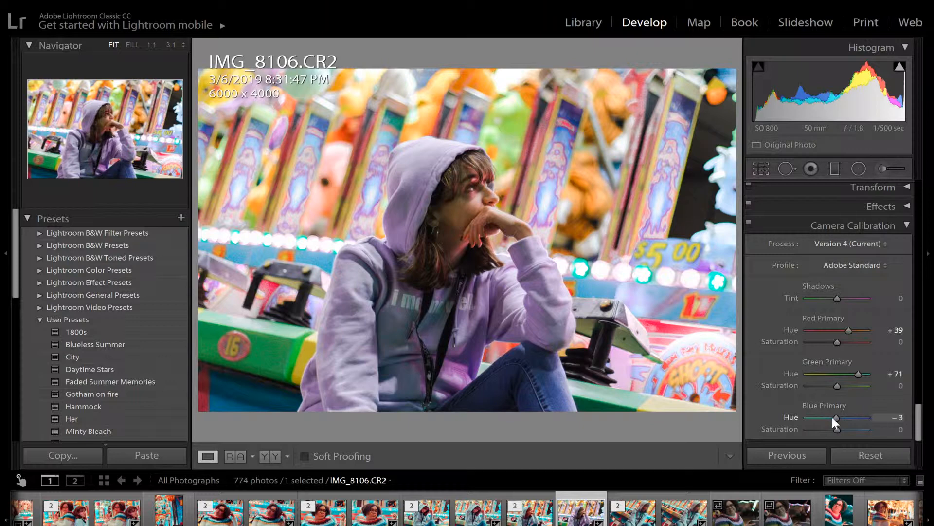
drag(833, 417, 776, 420)
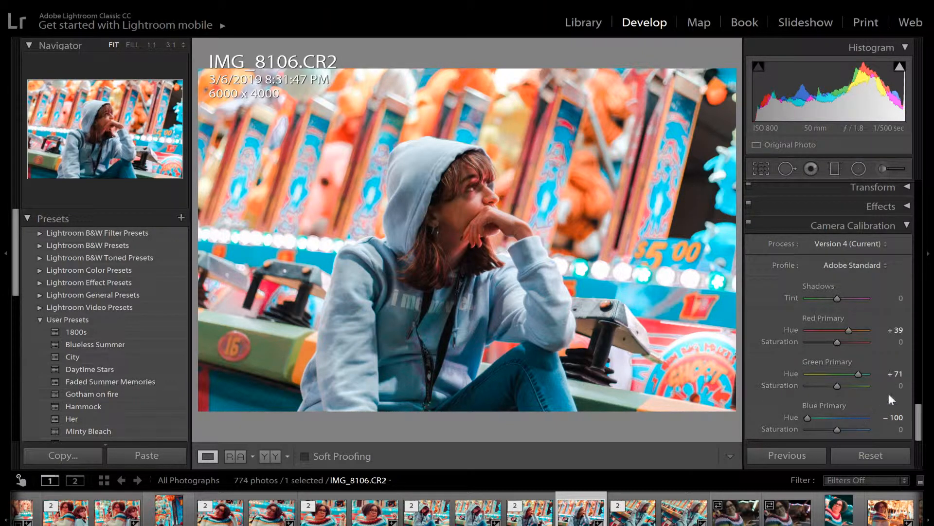
Set split toning highlights to hue 33 and saturation 20, and shadows to hue 257 and saturation 17
drag(919, 417, 924, 357)
drag(923, 357, 924, 347)
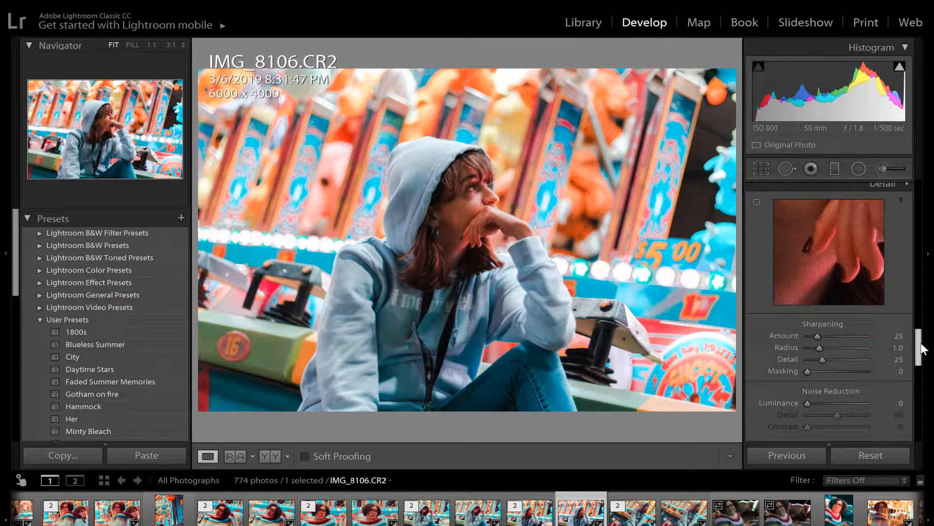
drag(923, 349, 919, 325)
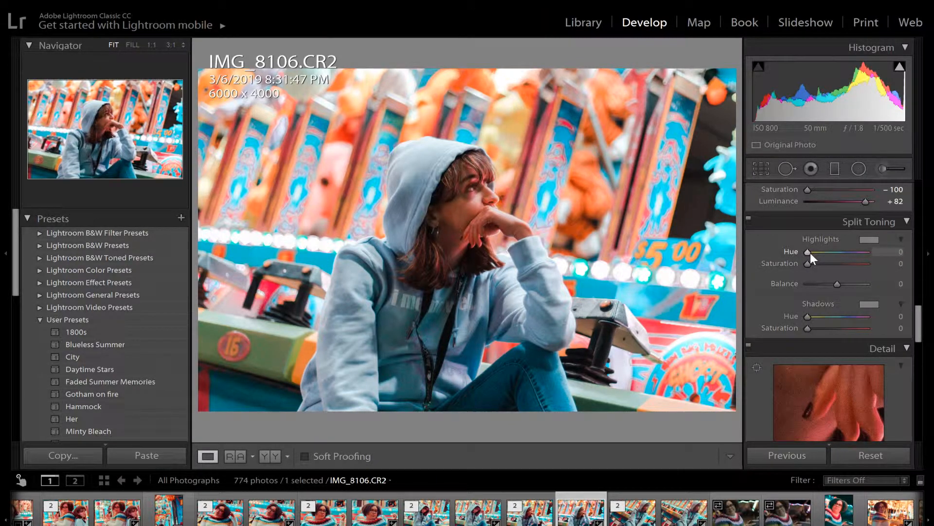
drag(810, 253, 815, 252)
drag(807, 316, 848, 316)
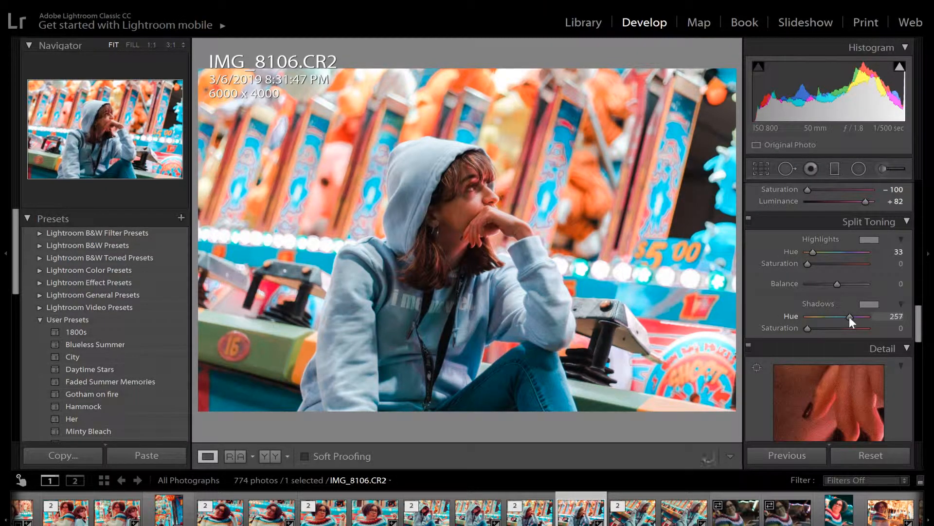
click(819, 264)
click(817, 328)
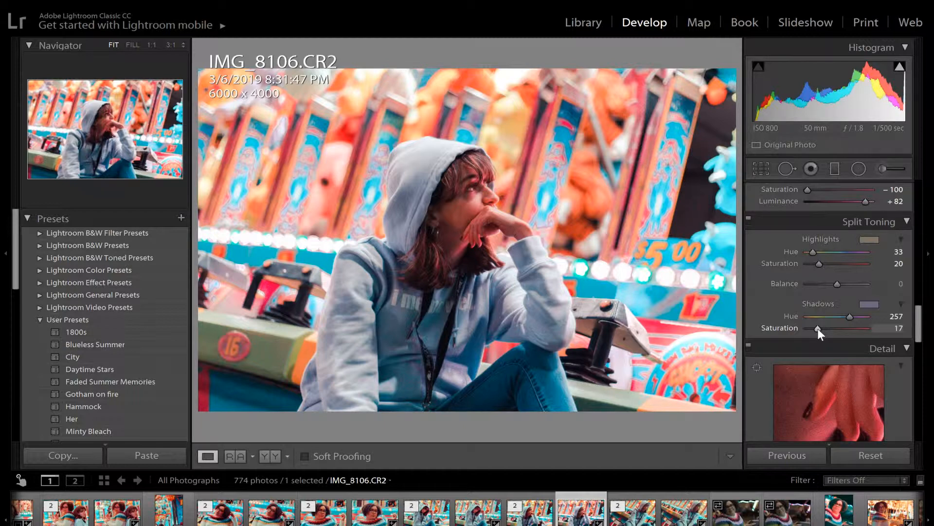
Set split toning highlights to hue 118 and saturation 25, and shadows to hue 319 and saturation 29
click(824, 252)
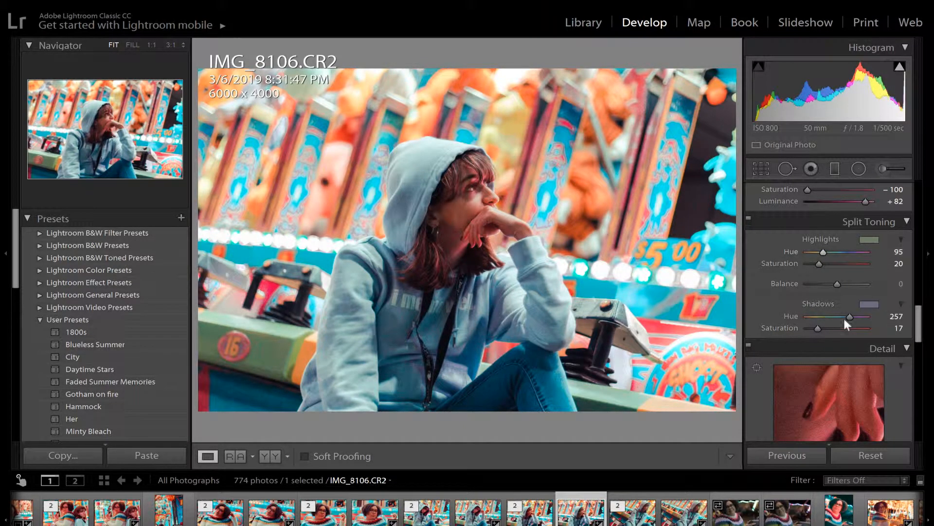
click(857, 316)
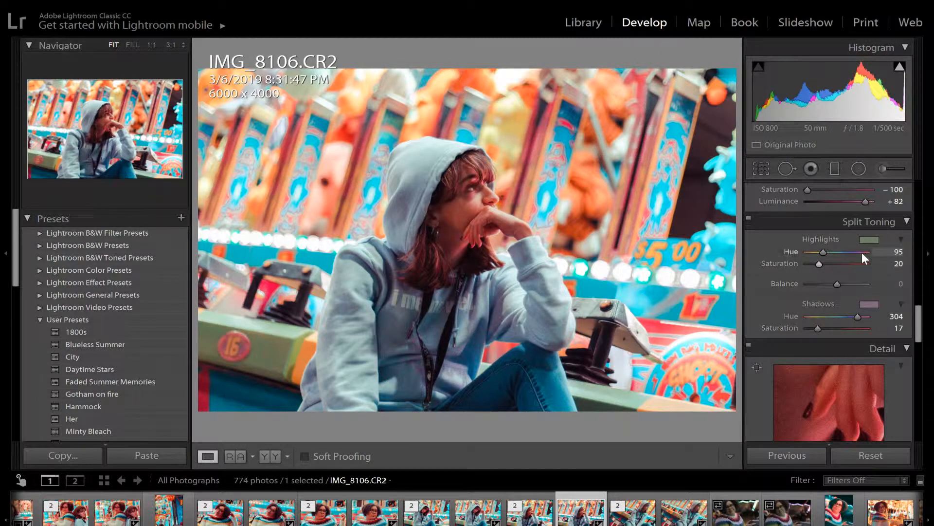
click(897, 252)
text(118)
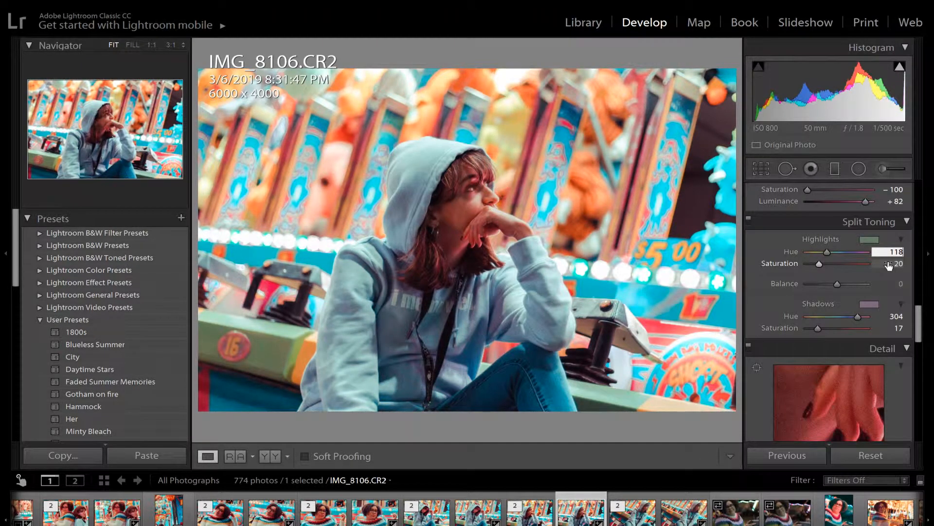
key(Return)
click(897, 317)
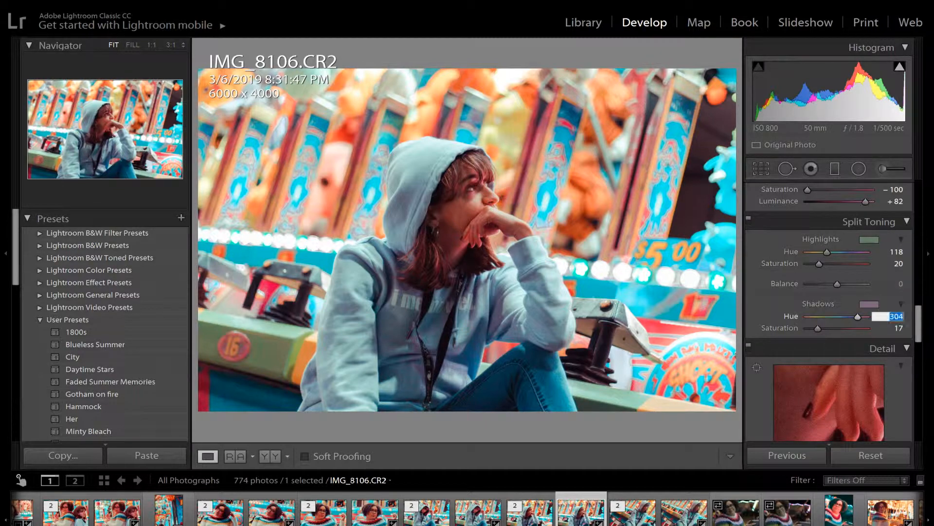
text(319)
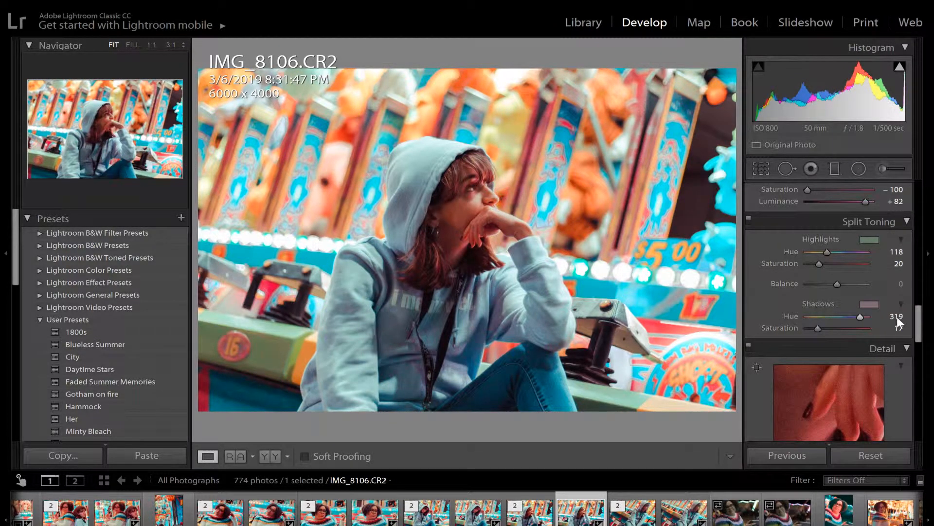
key(Return)
drag(818, 264, 821, 263)
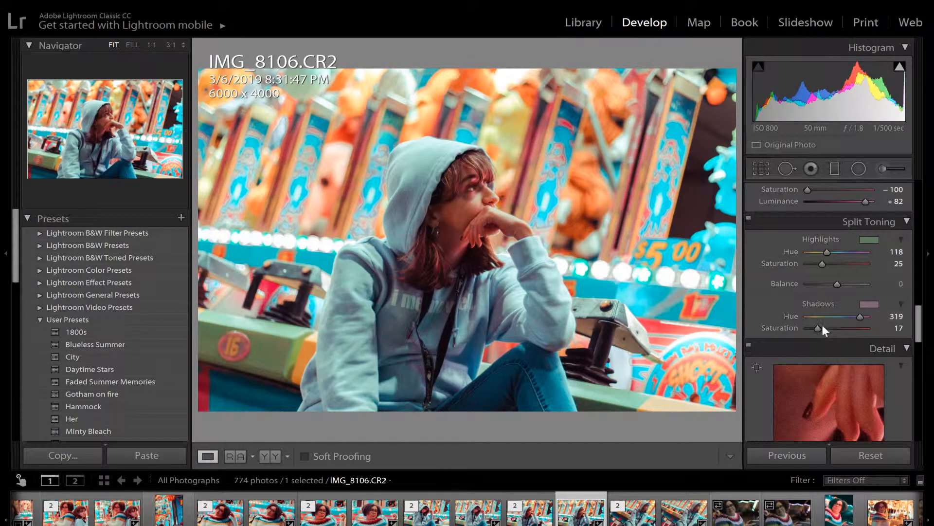
drag(818, 327, 823, 327)
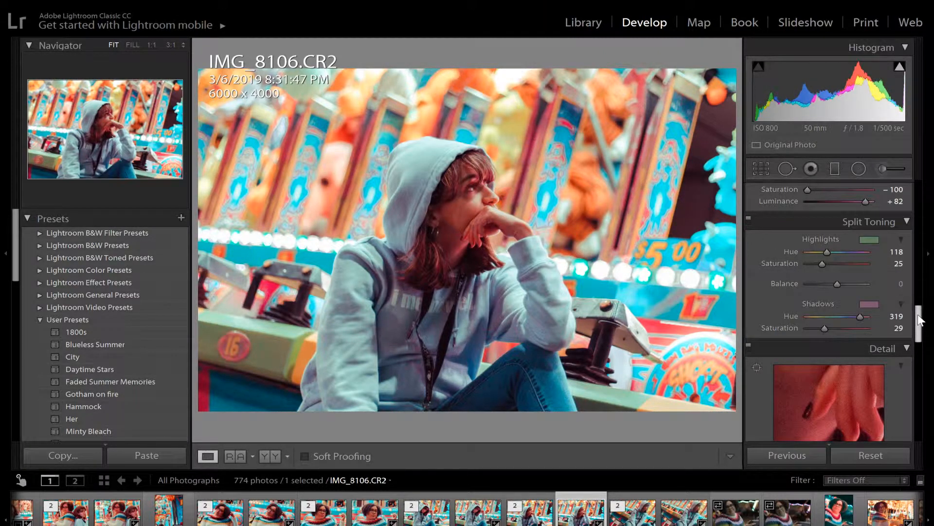
Set the luminance noise reduction to 52, comparing 24 and 0 on the woman's face at 1:1
drag(920, 319, 920, 342)
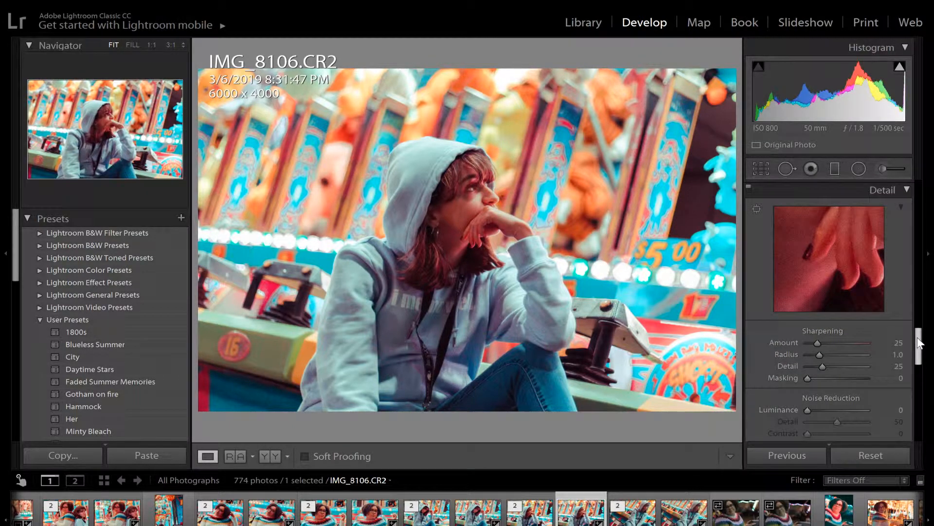
scroll(918, 339, down, 1)
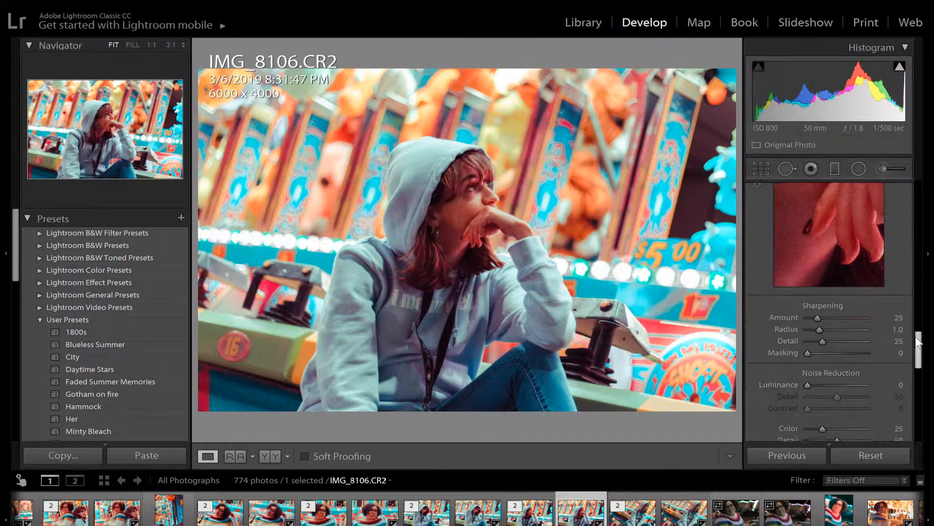
scroll(918, 340, down, 2)
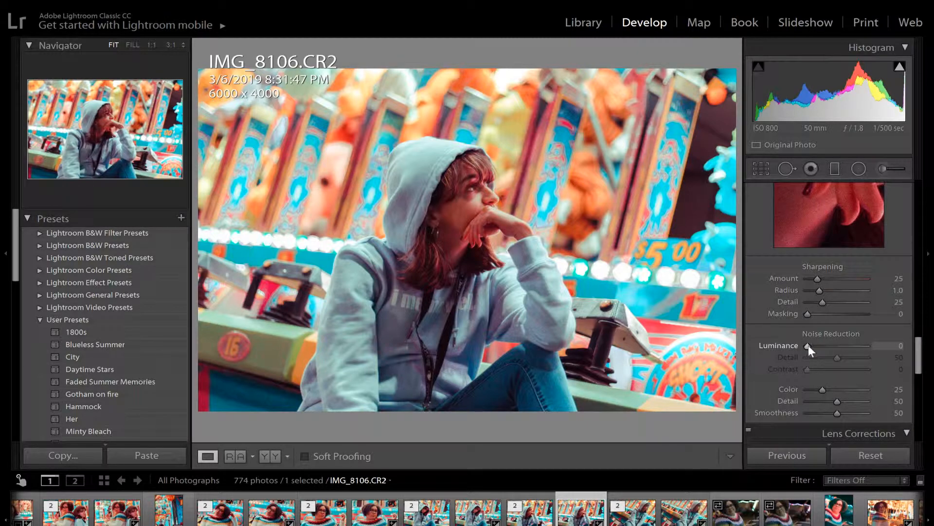
drag(808, 346, 822, 343)
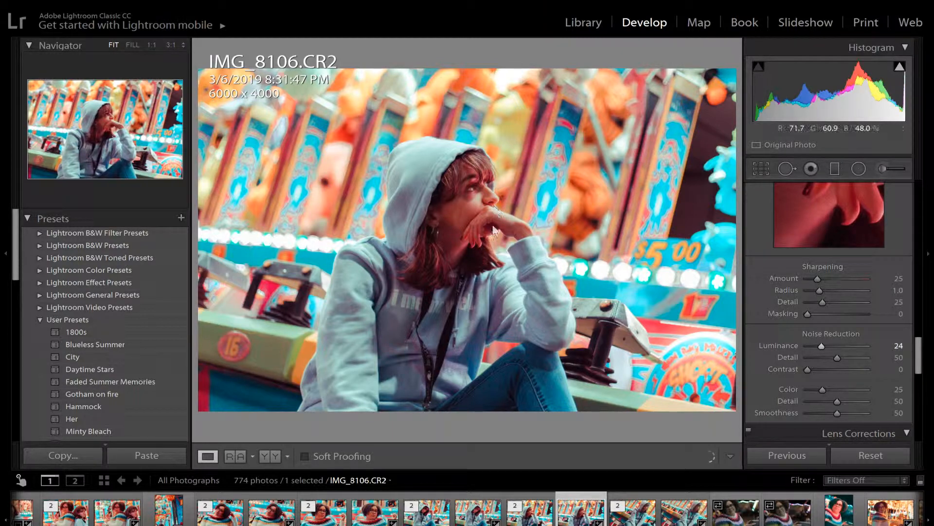
click(479, 193)
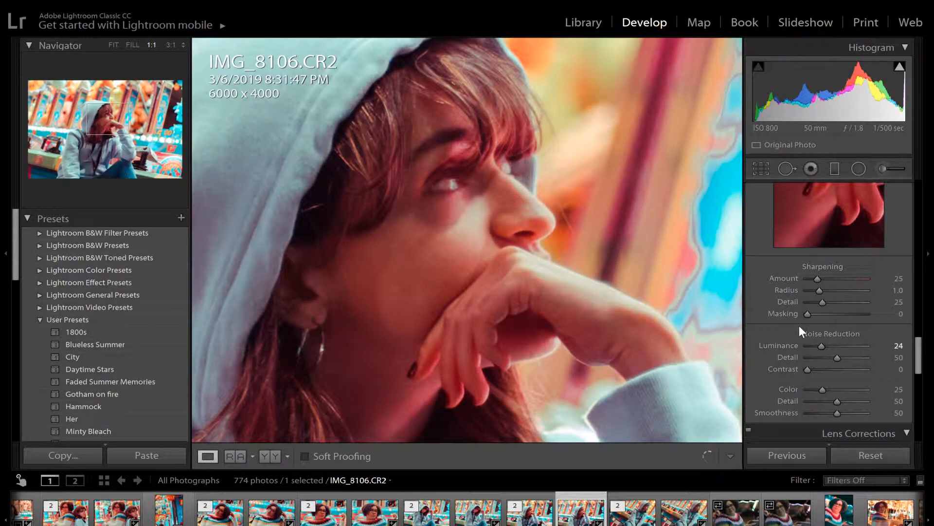
drag(823, 346, 801, 346)
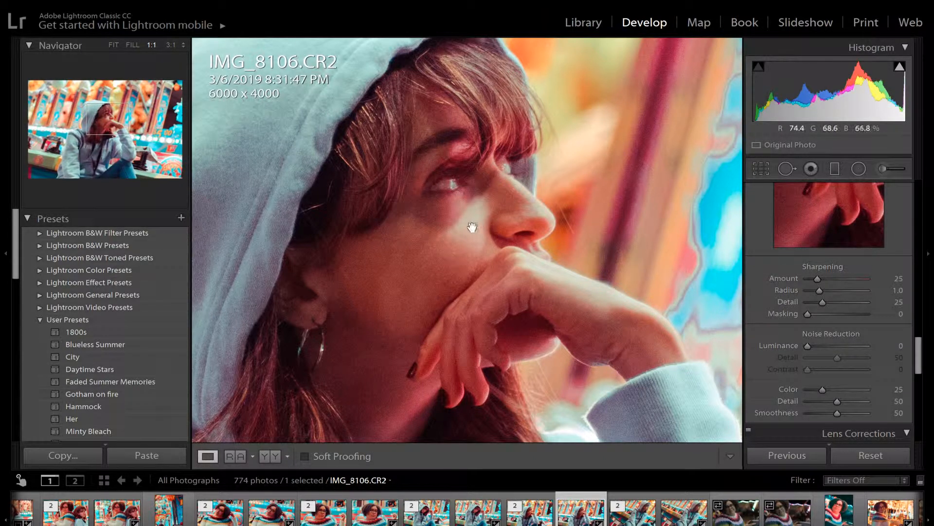
click(839, 345)
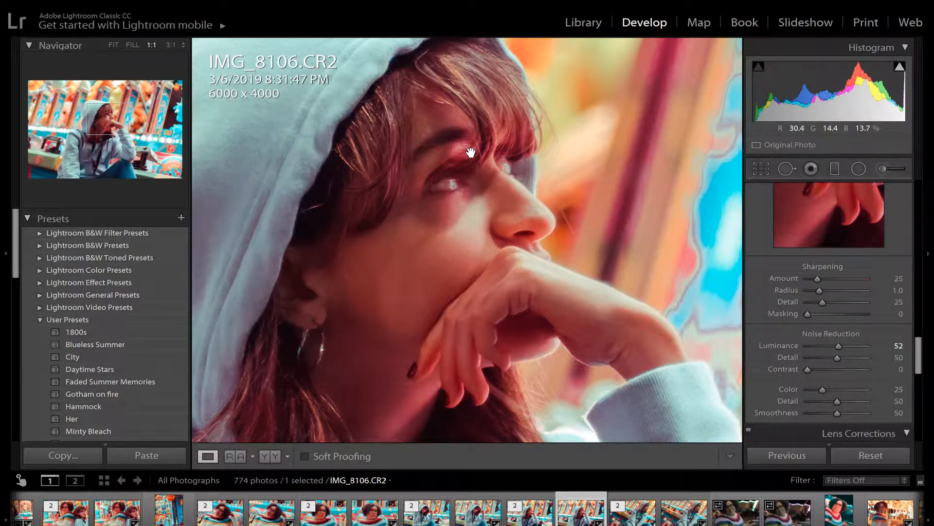
drag(471, 153, 511, 143)
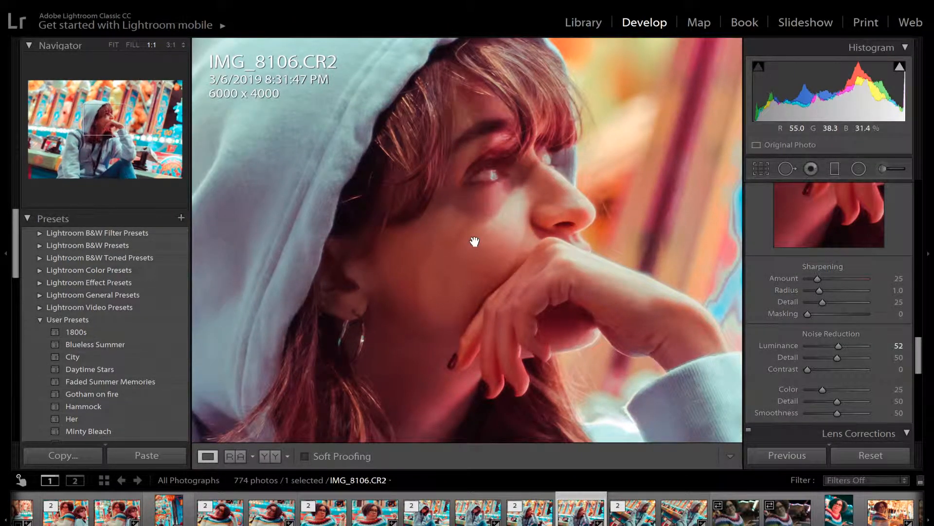